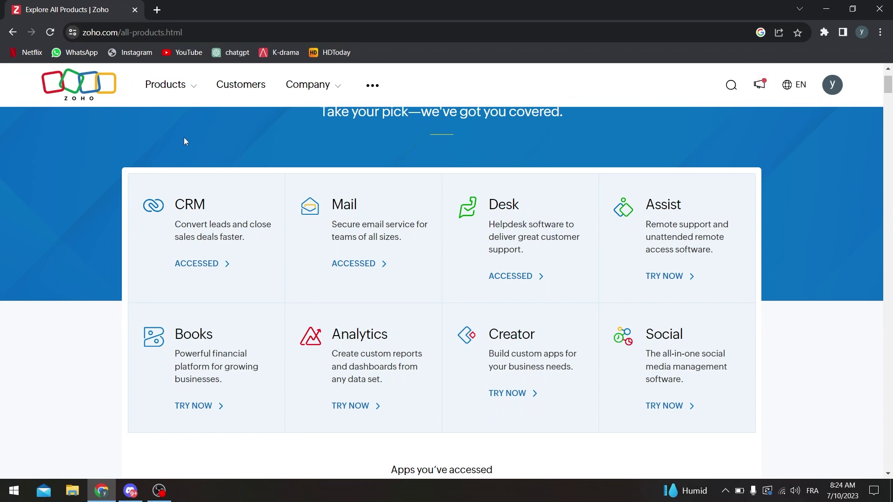
Step: Open the Products menu to list Zoho's Sales apps like CRM, Forms and SalesIQ
click(192, 89)
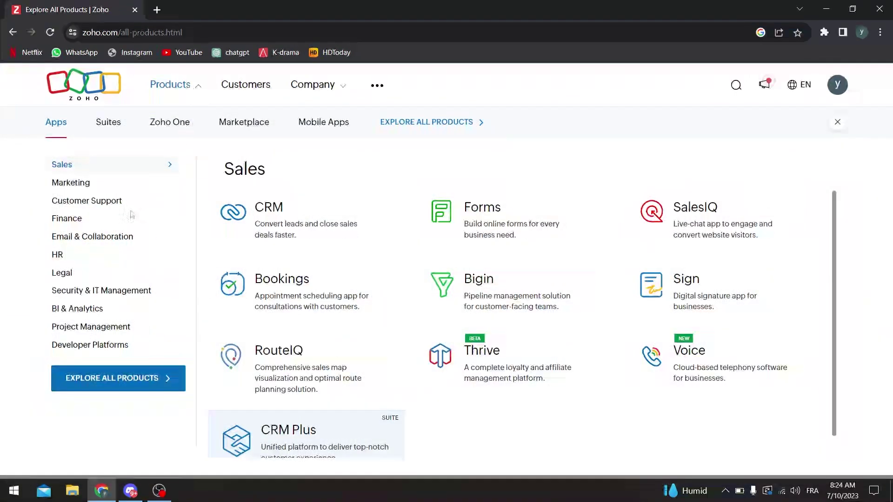
Step: Open Zoho Projects from the app catalogue and start its free setup
click(65, 352)
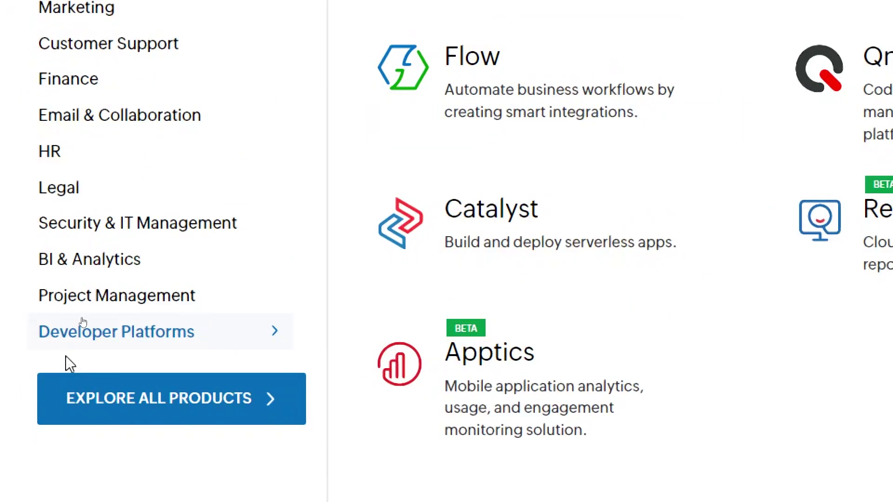
mouse_move(105, 299)
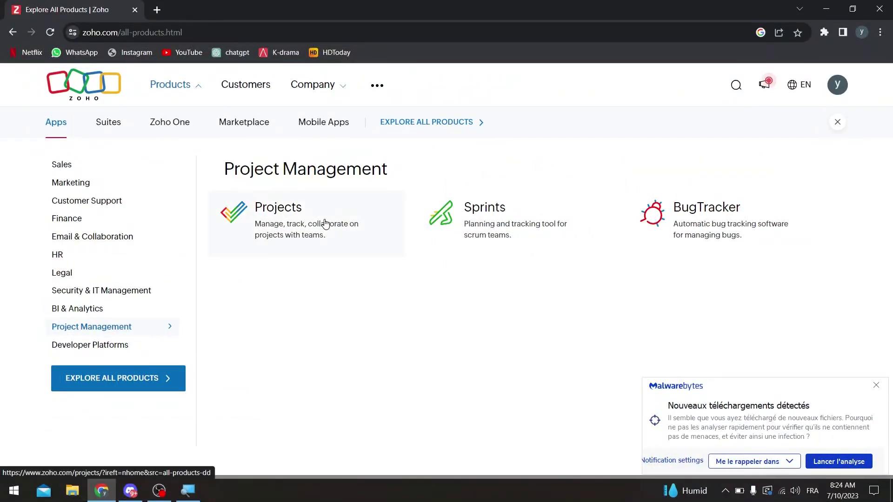
click(314, 222)
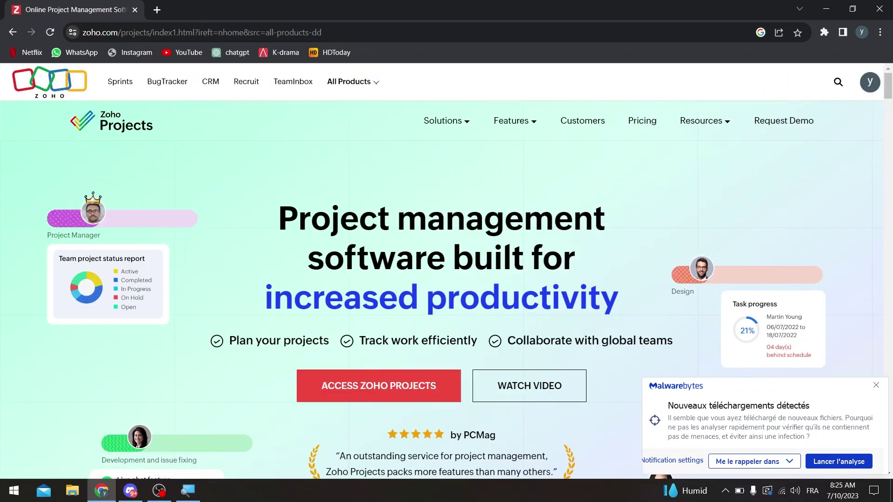
click(376, 385)
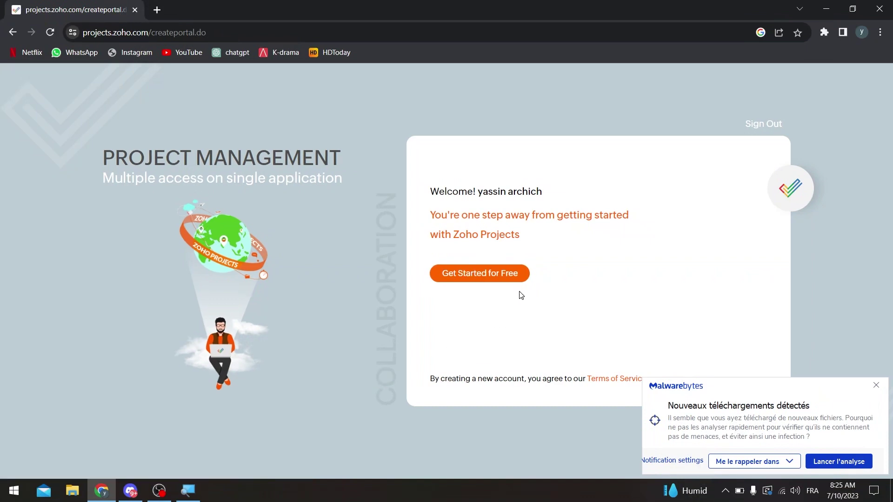
click(506, 279)
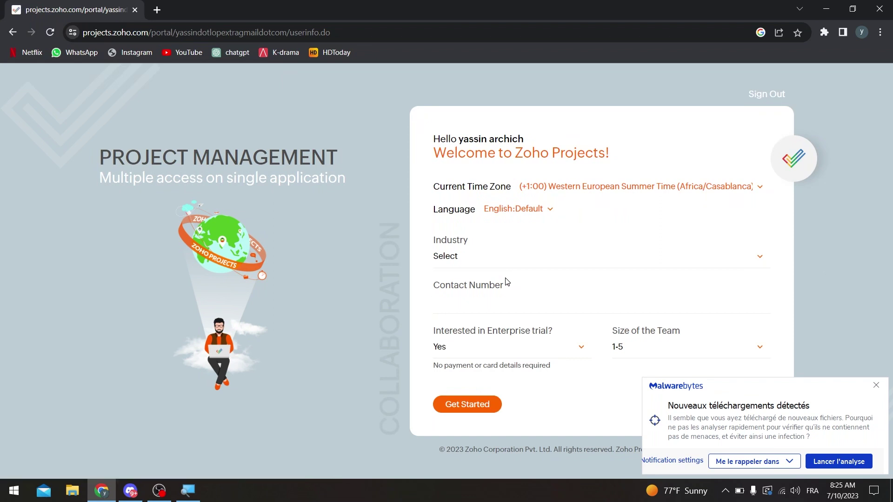
Step: Choose IT Hardware & IT Related Services as the industry and enter a contact number
click(875, 387)
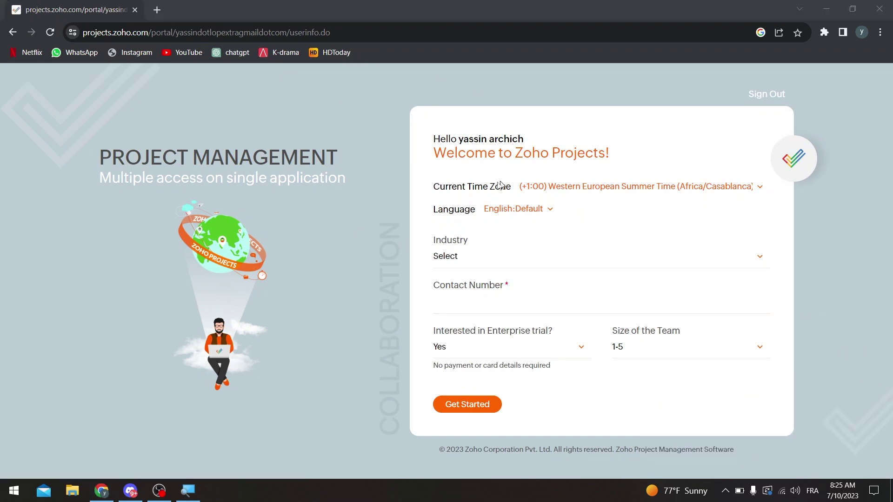
click(478, 262)
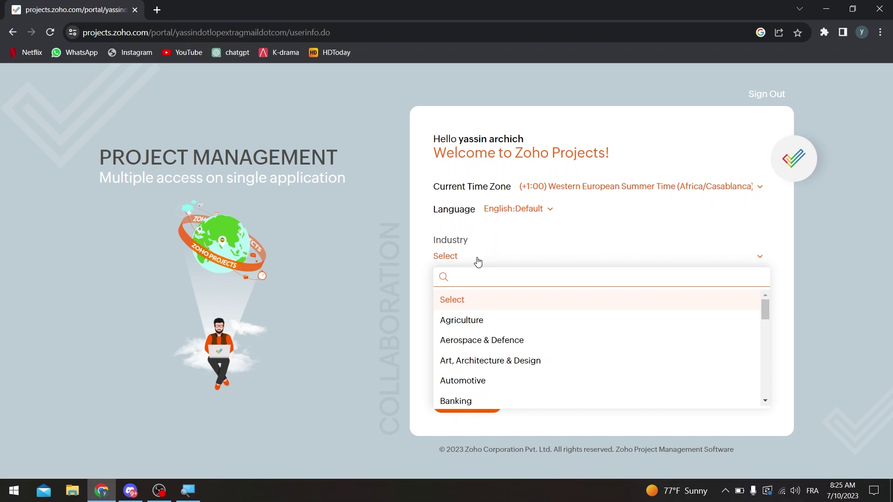
text(it)
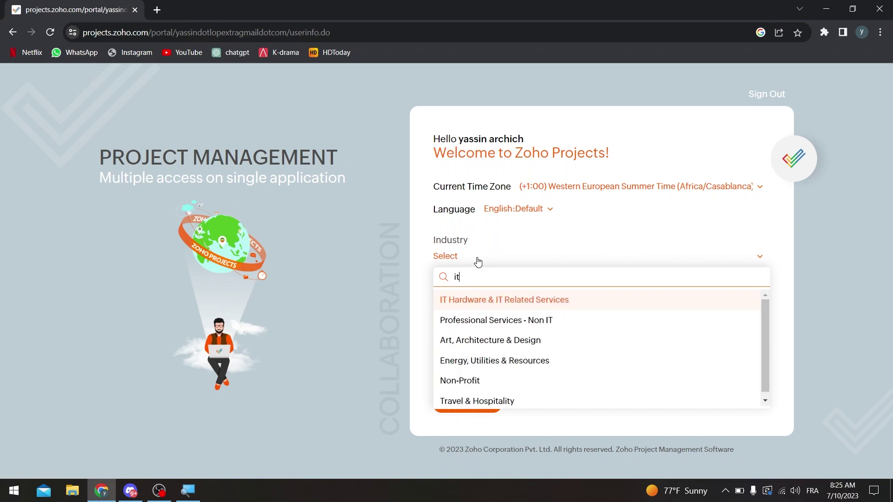
click(483, 305)
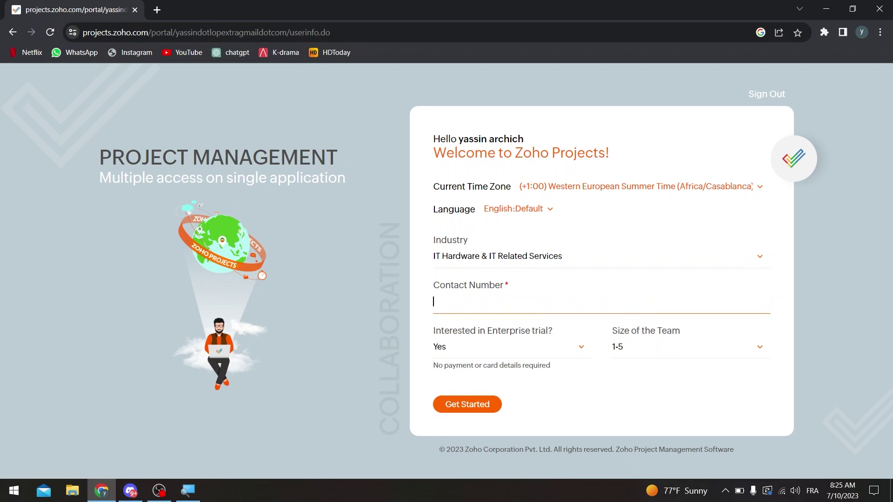
click(351, 284)
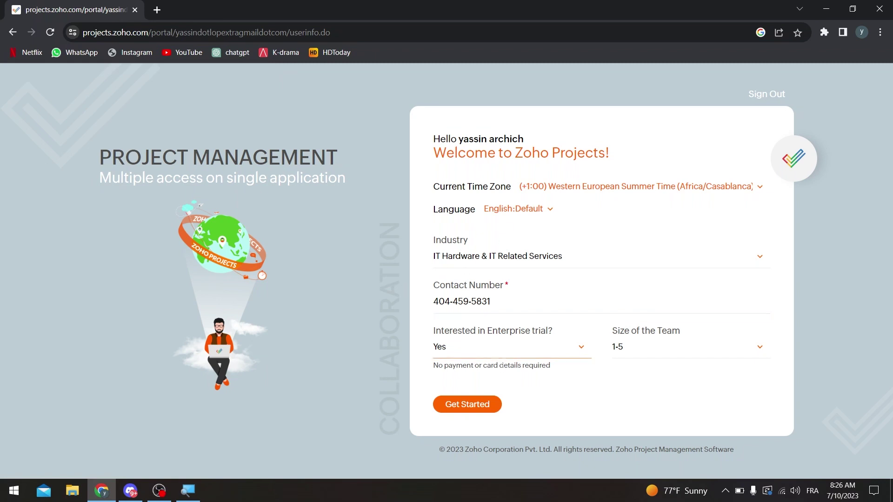
Step: Keep Enterprise trial at Yes and team size 1-5, then submit the welcome form
click(505, 365)
right_click(505, 366)
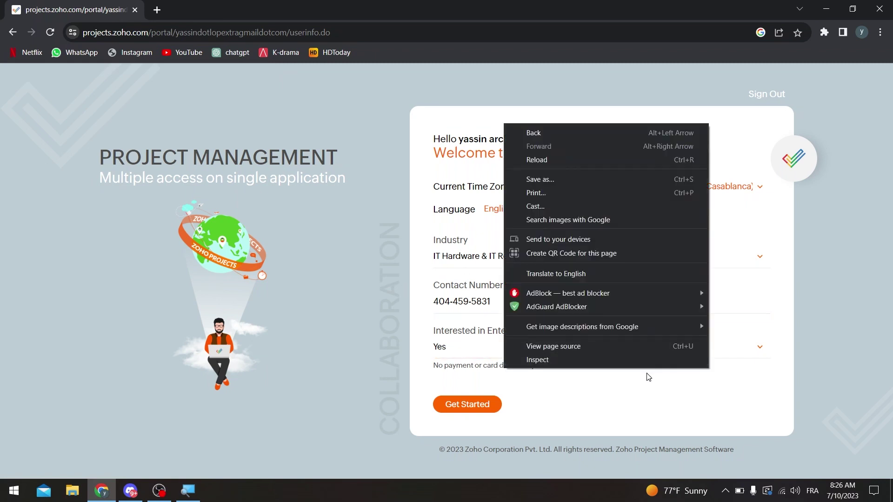
click(643, 386)
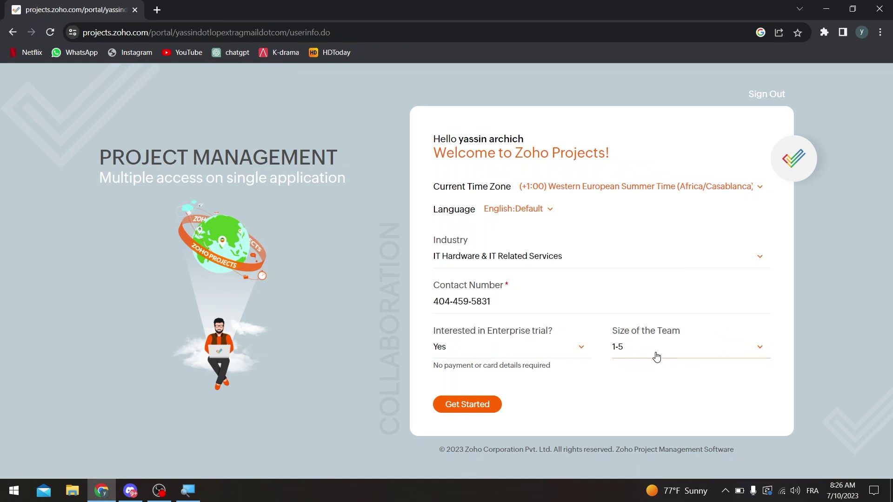
click(656, 356)
click(655, 355)
click(648, 366)
click(477, 415)
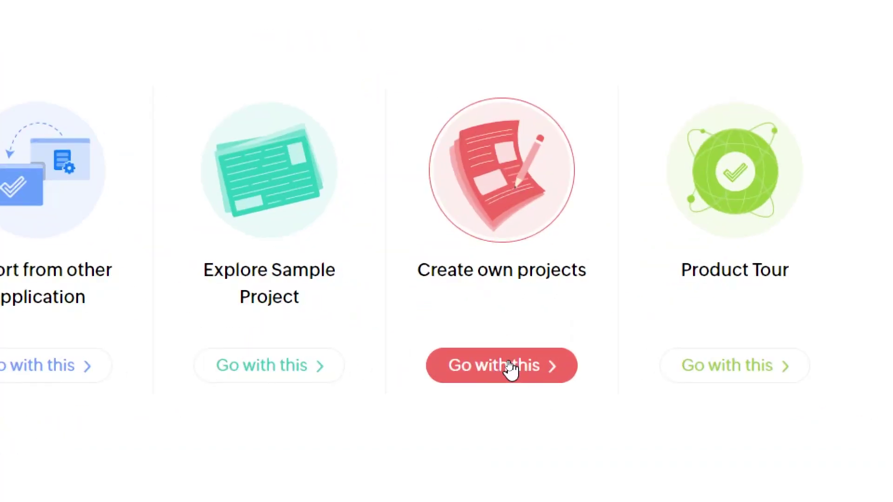
Step: Create your own project titled 'Test video'
click(509, 365)
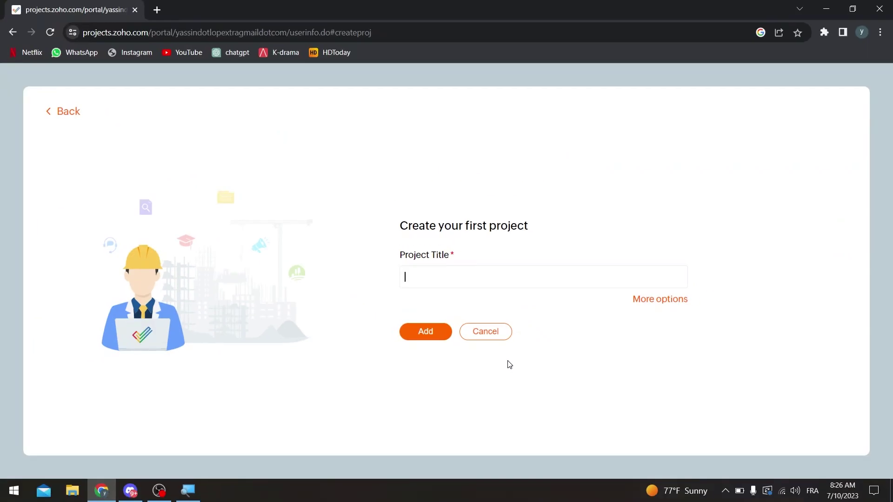
text(Test video)
click(441, 338)
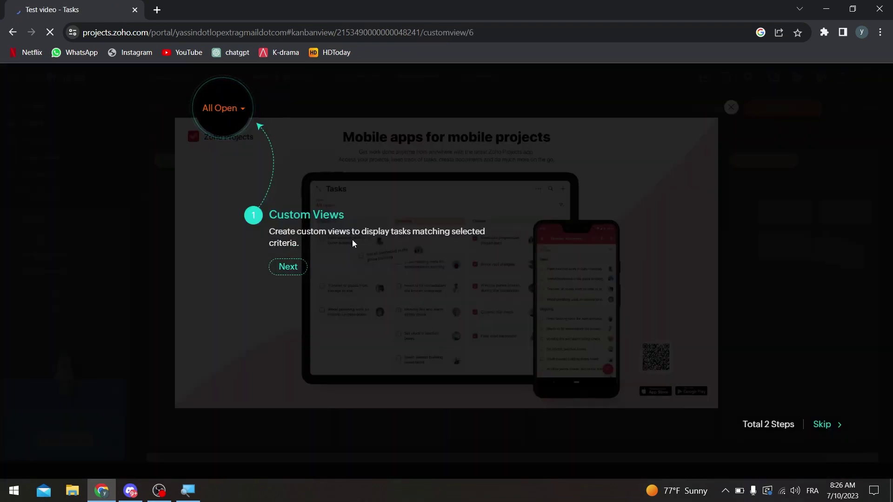
Step: Finish the guided tour, close the mobile apps promo and dismiss the notification prompt
click(294, 264)
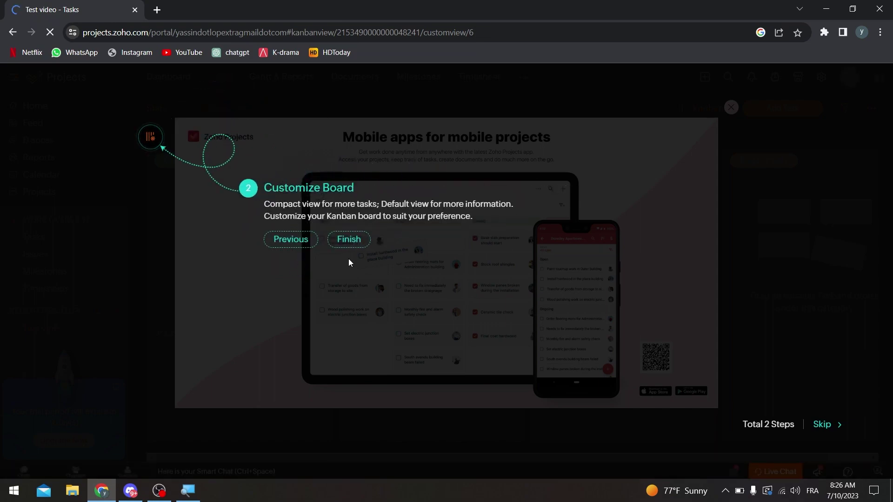
click(346, 245)
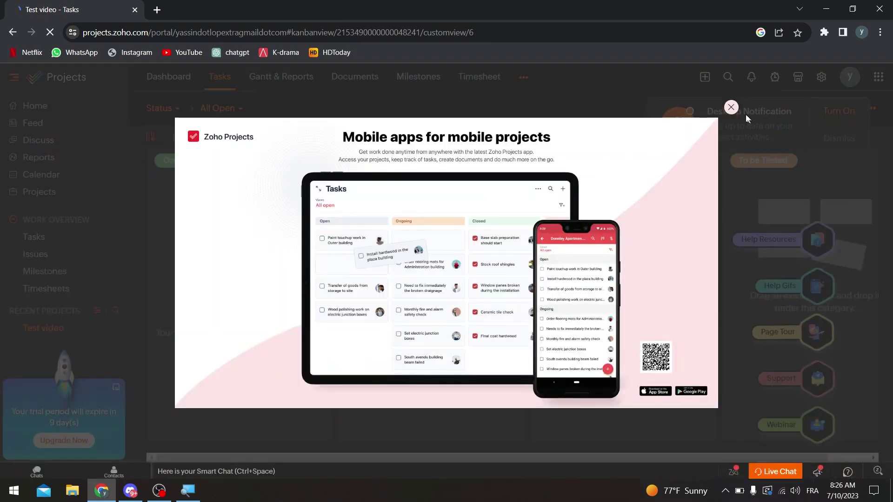
click(732, 108)
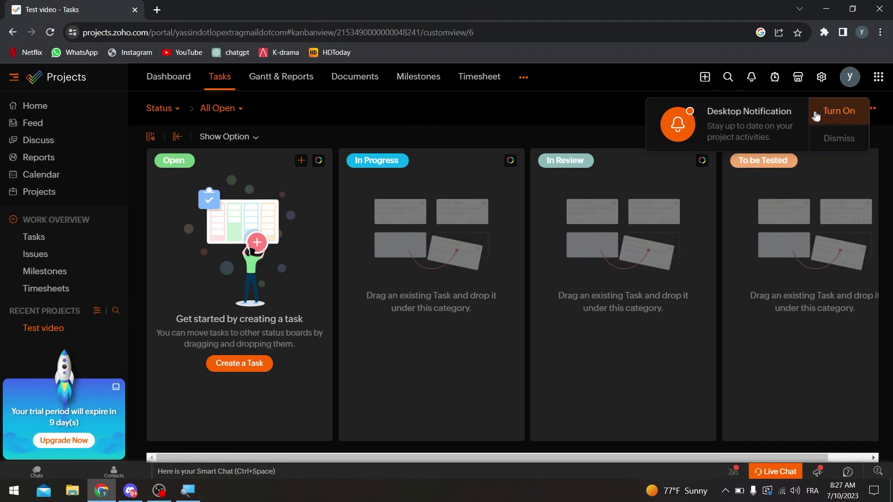
click(826, 135)
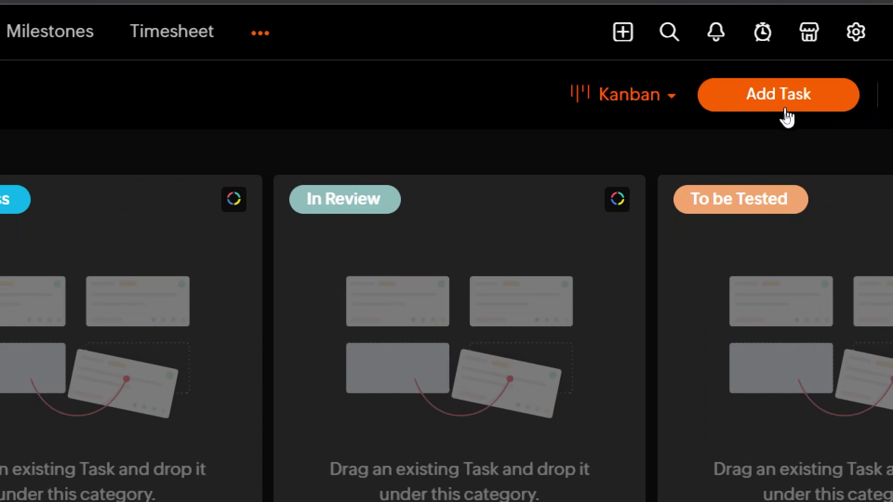
Step: Start a new task 'Read a book' with description 'Read 10 pages of the bible'
click(785, 109)
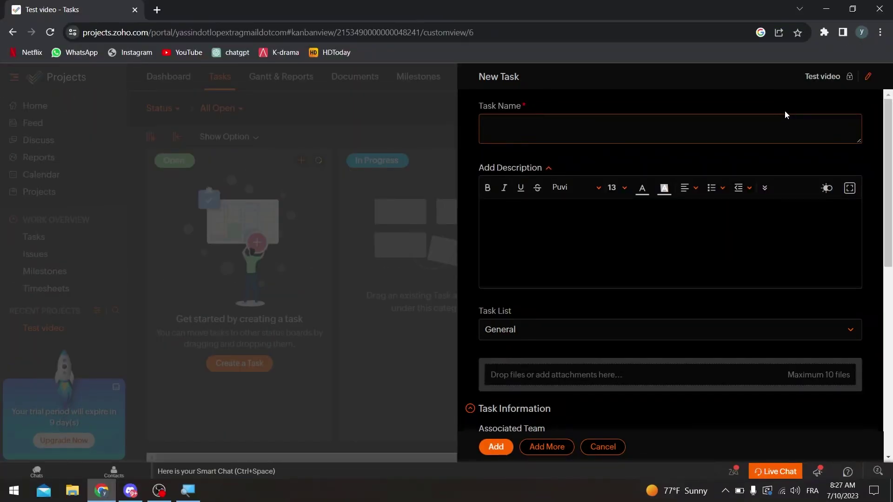
text(Read a book)
click(489, 213)
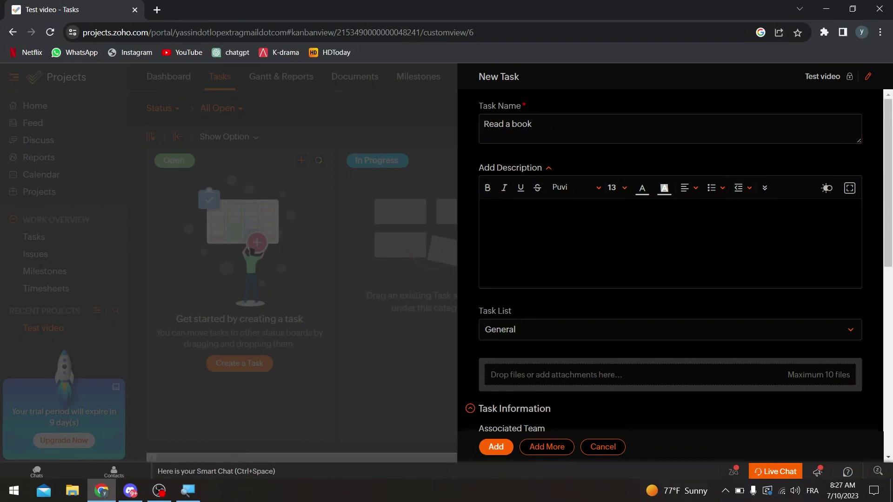
text(Read 10 pages pthe biblke)
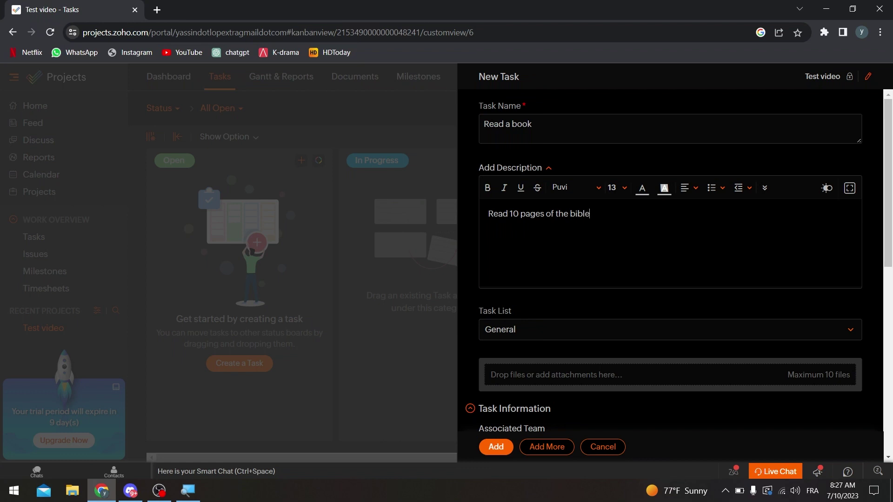
Step: Keep the task in the General task list with priority None
click(546, 336)
click(546, 335)
drag(888, 239, 892, 404)
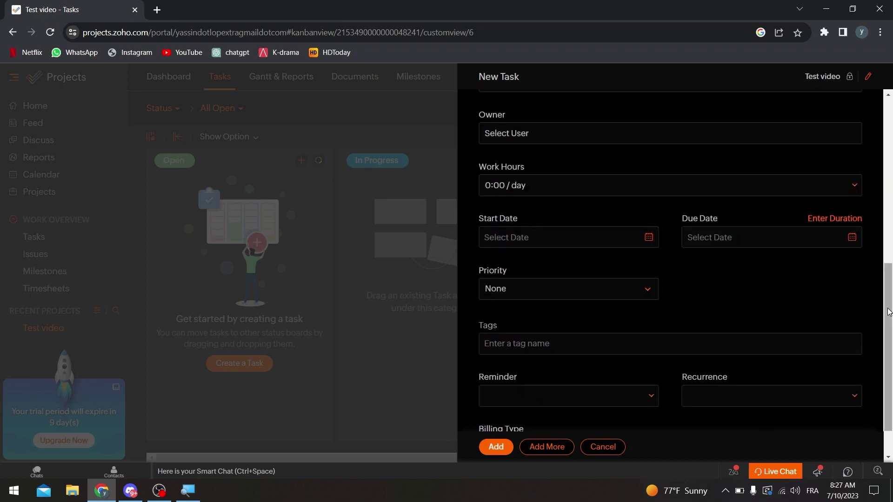
scroll(874, 298, up, 1)
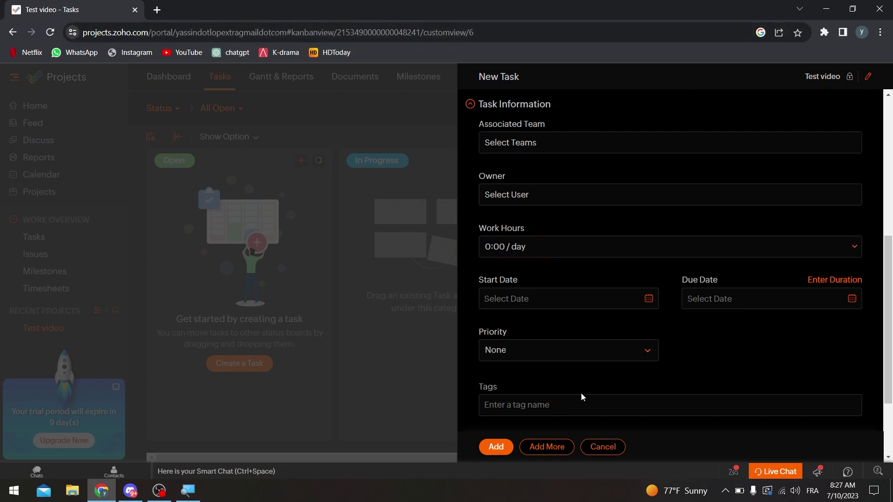
click(578, 359)
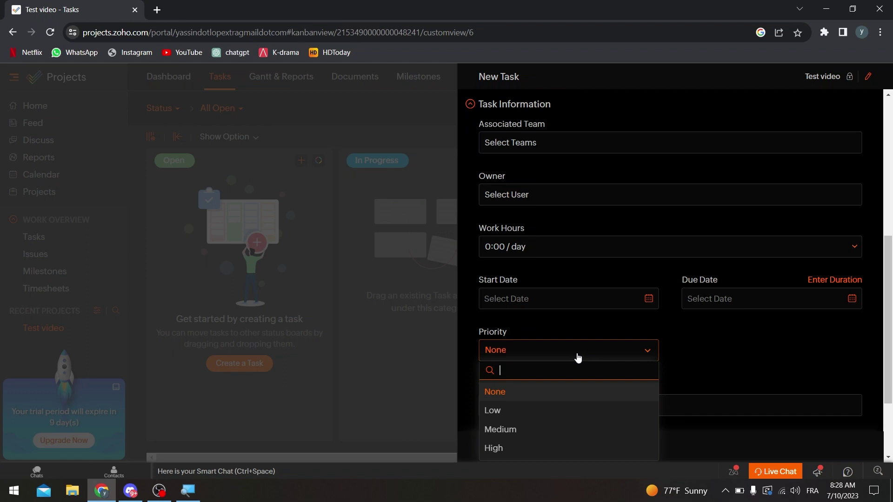
click(578, 357)
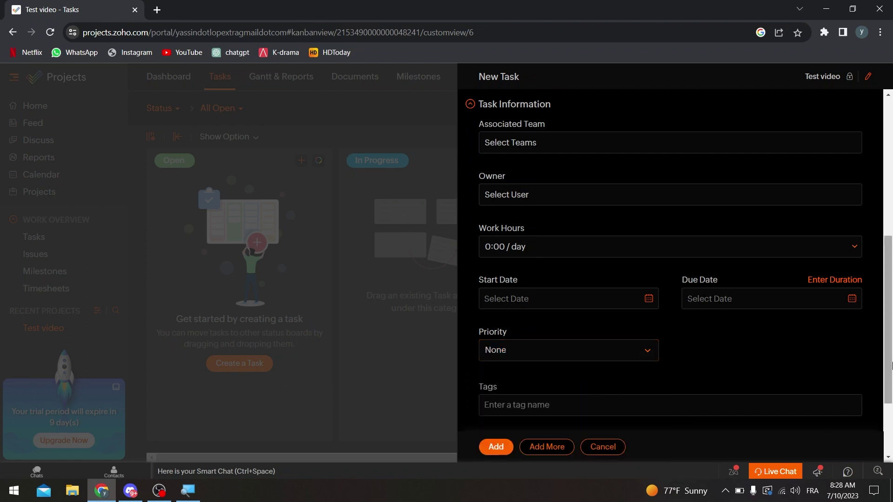
scroll(892, 365, down, 3)
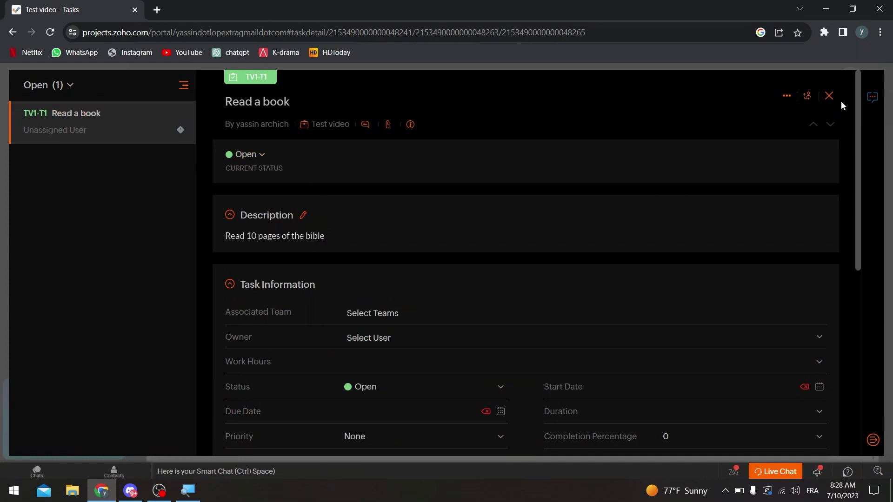
Step: Close the Read a book details and drag its card through In Progress and In Review back to Open
click(830, 97)
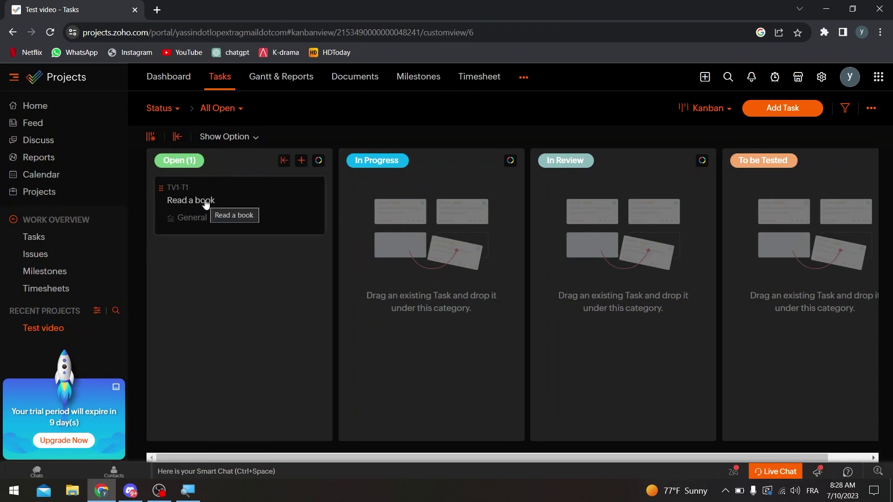
drag(205, 204, 409, 204)
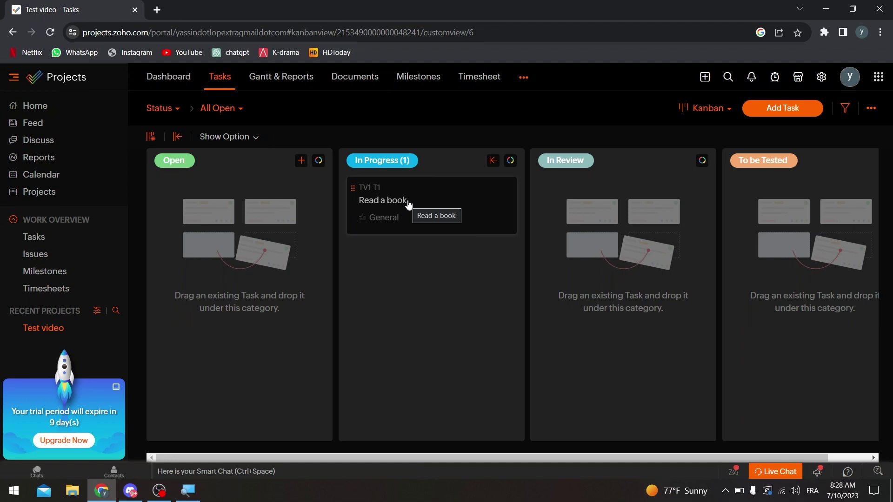
drag(409, 201, 806, 225)
drag(744, 219, 606, 200)
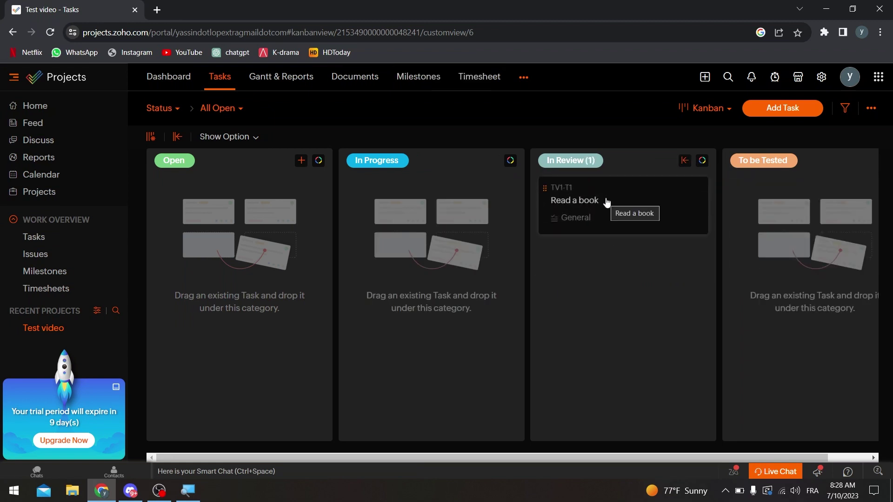
drag(606, 201, 297, 191)
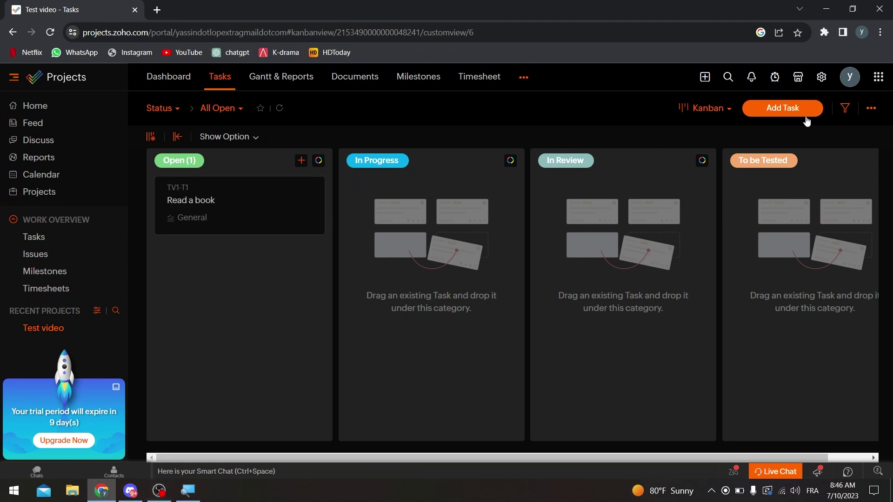
Step: Start a new task named 'Program a 2D game'
click(806, 118)
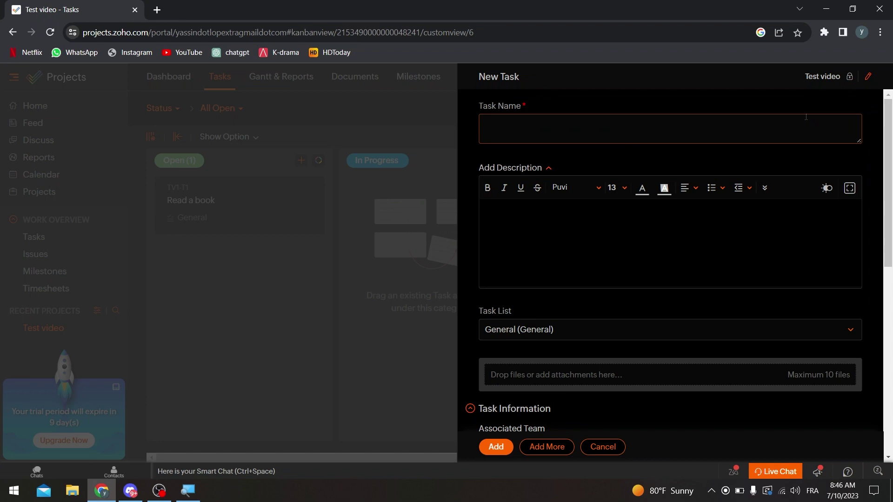
text(Program a 2D game)
Step: Describe it as a car racing game with enemies, allies, a simple story mode and co-op mode
click(489, 214)
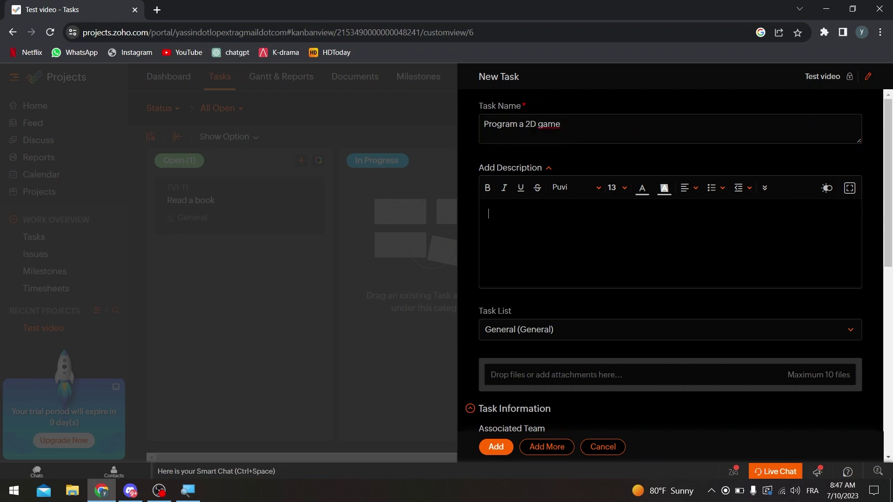
text(I wan)
key(BackSpace)
key(BackSpace)
key(BackSpace)
key(BackSpace)
text(want)
key(BackSpace)
key(BackSpace)
key(BackSpace)
key(BackSpace)
key(BackSpace)
key(BackSpace)
text(Car racing)
text( game )
text(with ene)
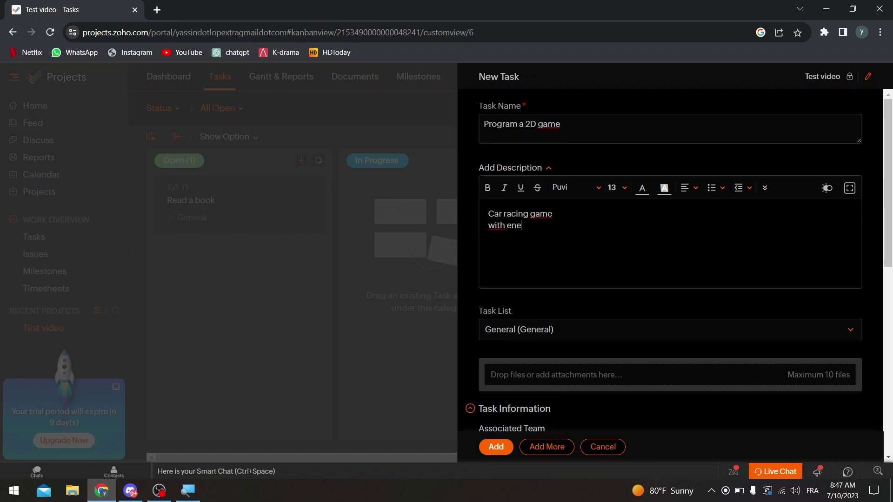
text(mies and alliesa)
key(BackSpace)
text(and a )
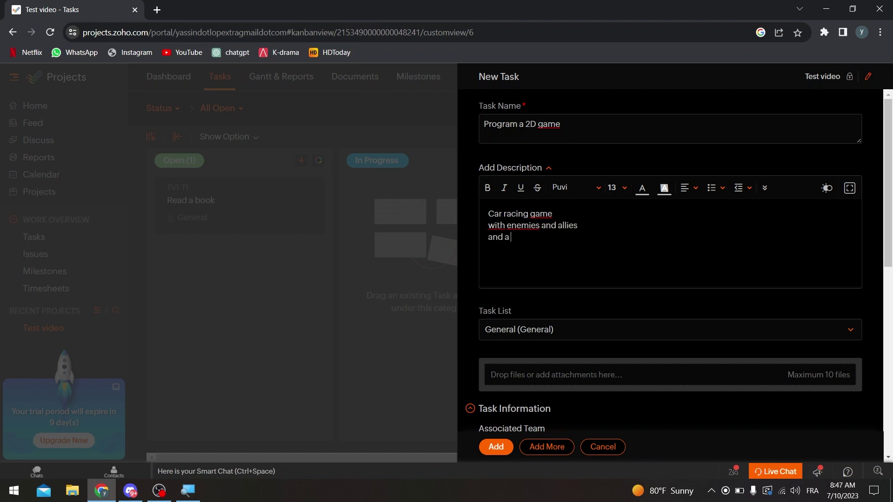
text(simple story mod with)
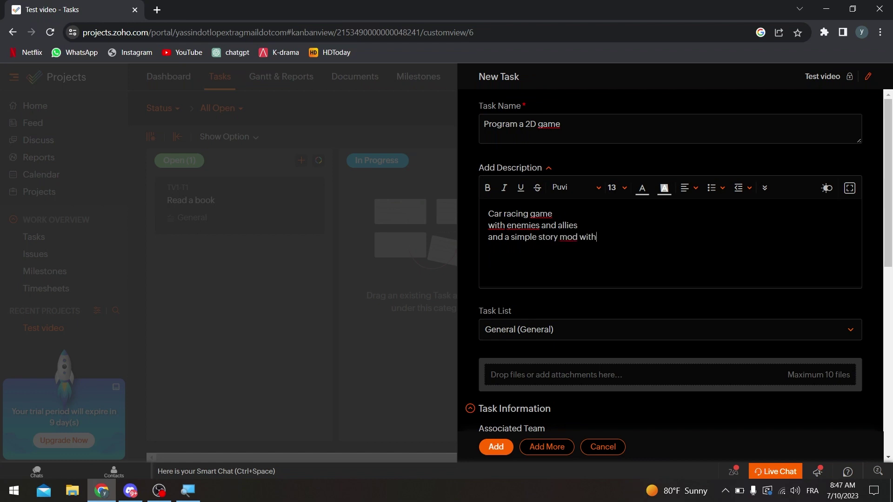
text( an co op mode)
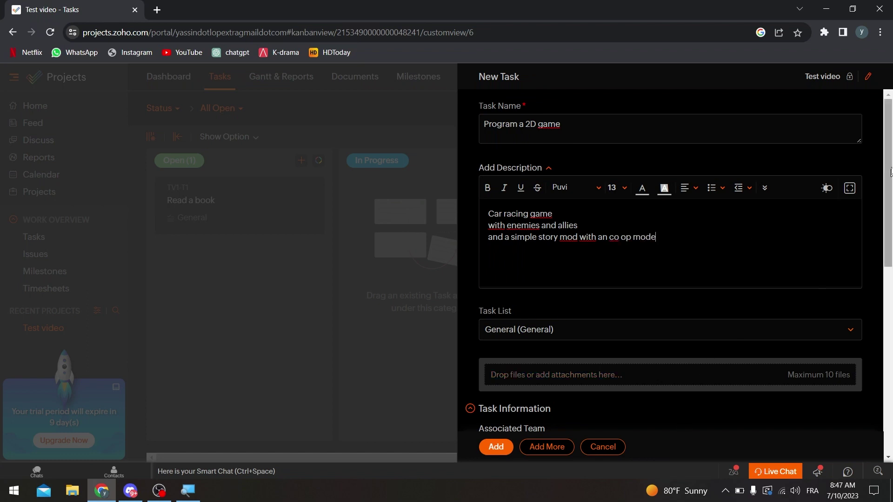
scroll(892, 266, down, 5)
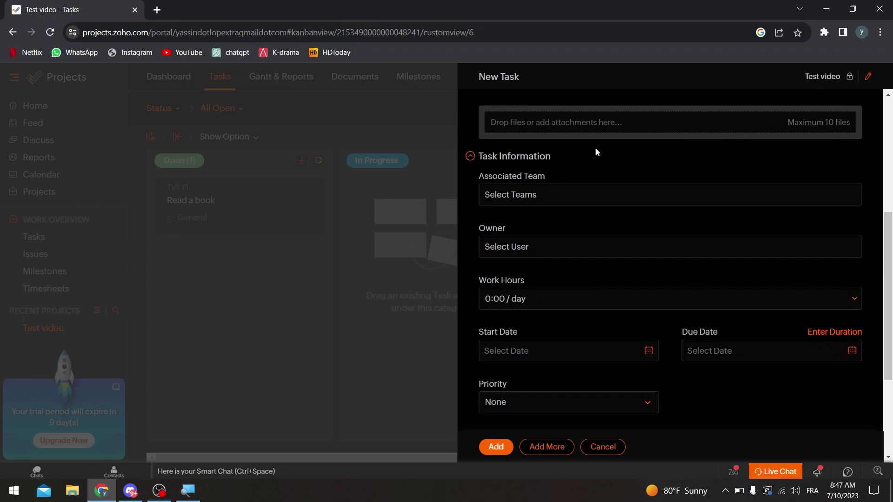
Step: Leave the associated team empty and make the project user the task owner
click(563, 190)
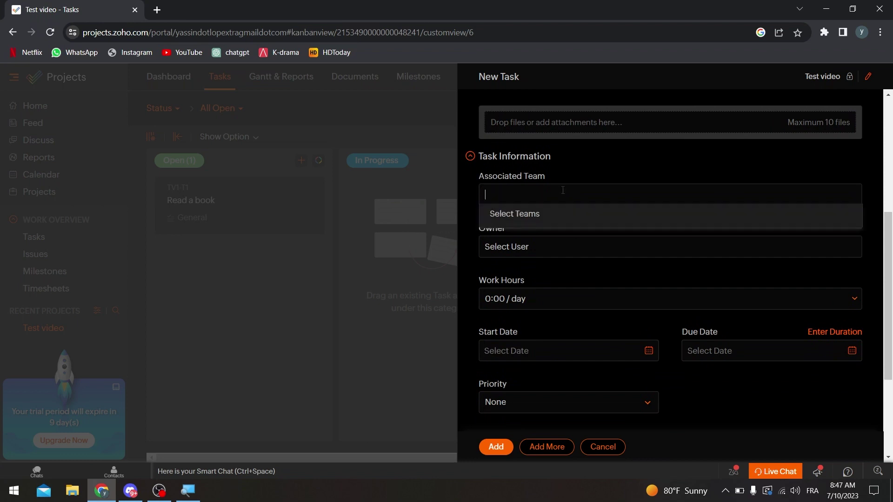
click(545, 226)
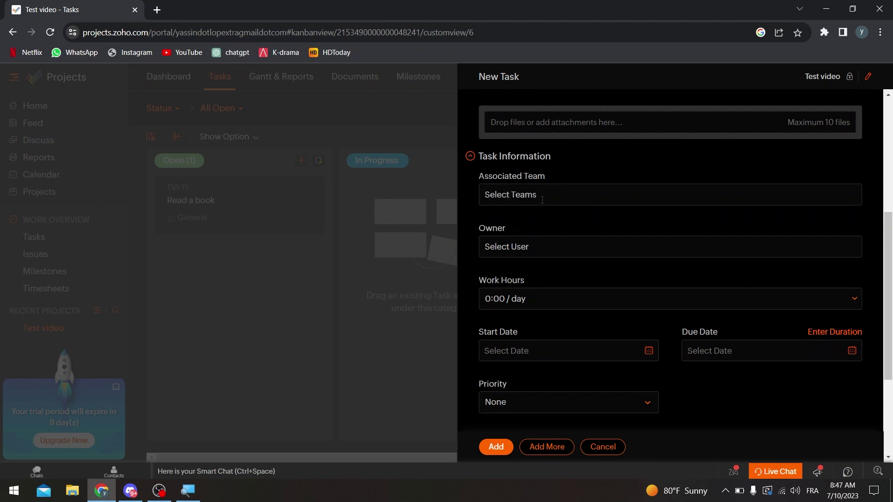
click(543, 200)
click(573, 157)
click(510, 246)
click(510, 284)
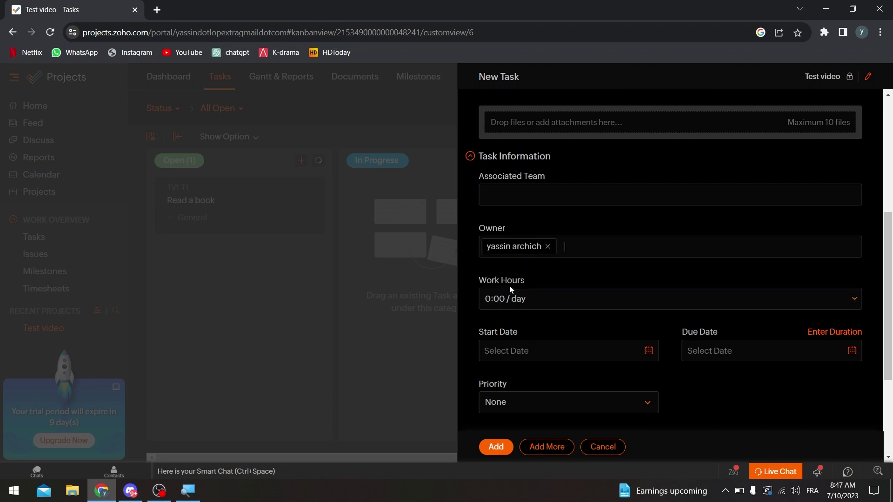
Step: Set the owner's work hours to 7 hours per day
click(511, 297)
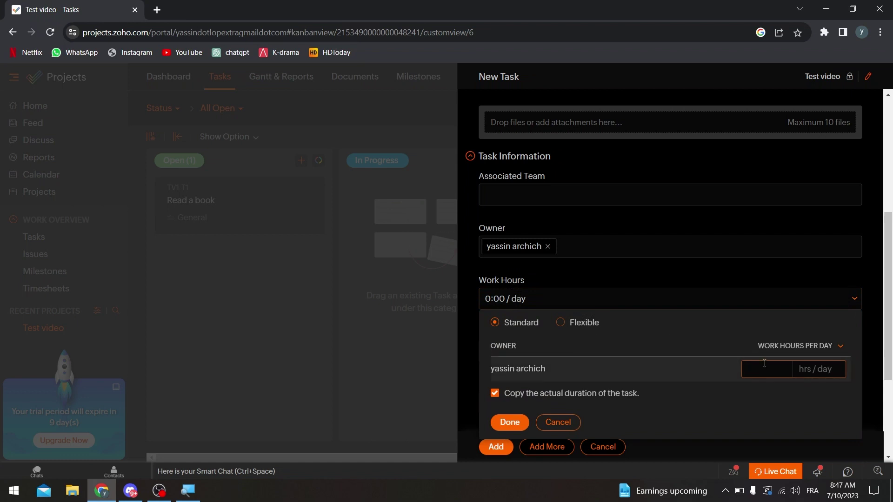
text(7)
click(701, 283)
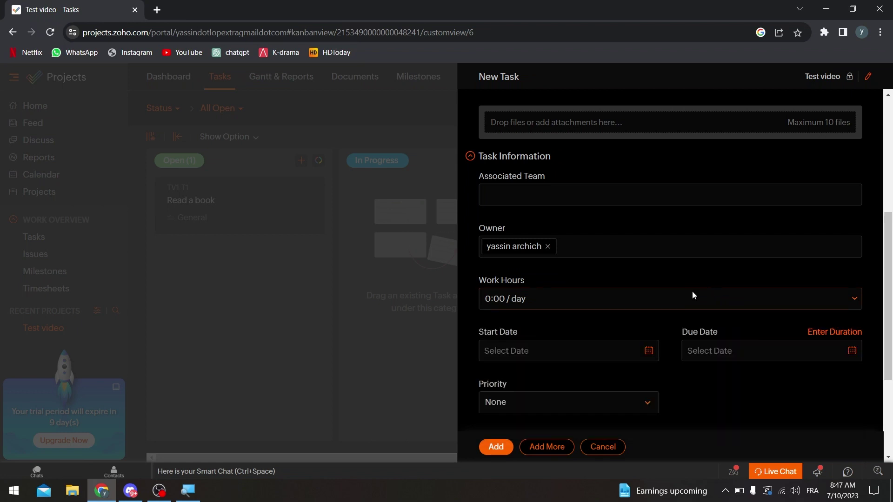
click(692, 291)
text(7)
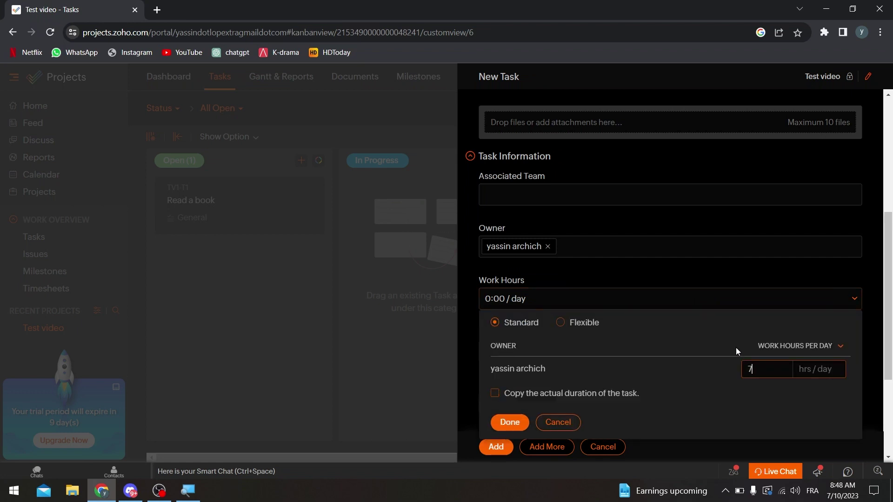
click(510, 422)
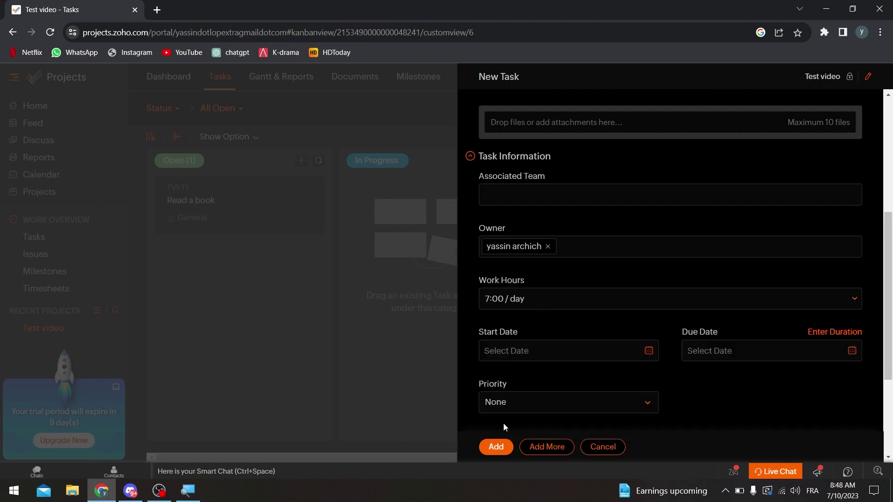
click(560, 361)
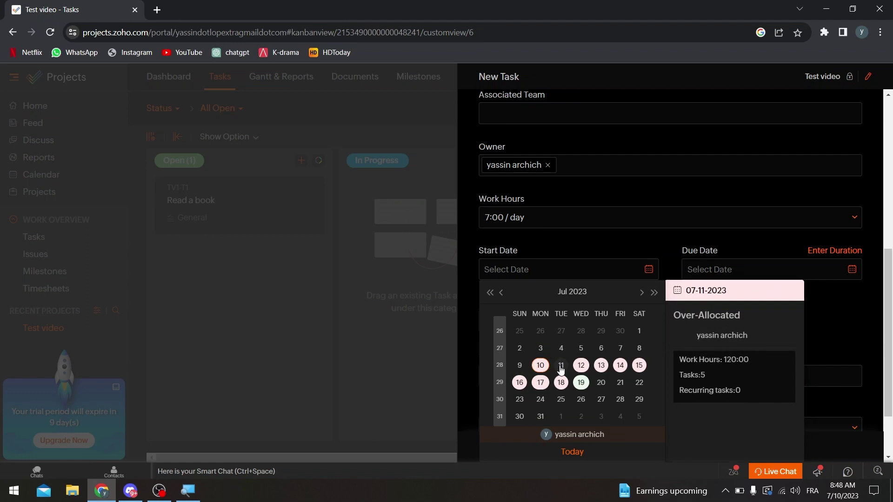
Step: Schedule the task from July 11 to July 31, 2023
click(561, 365)
click(706, 270)
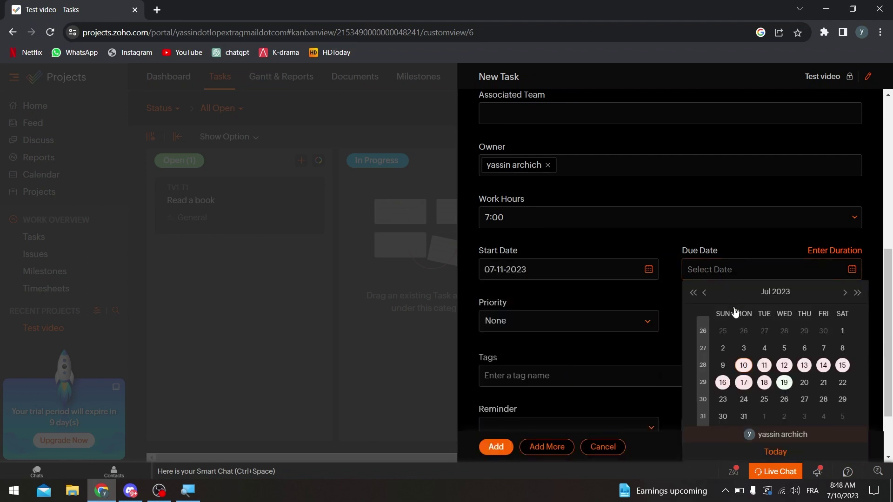
click(744, 416)
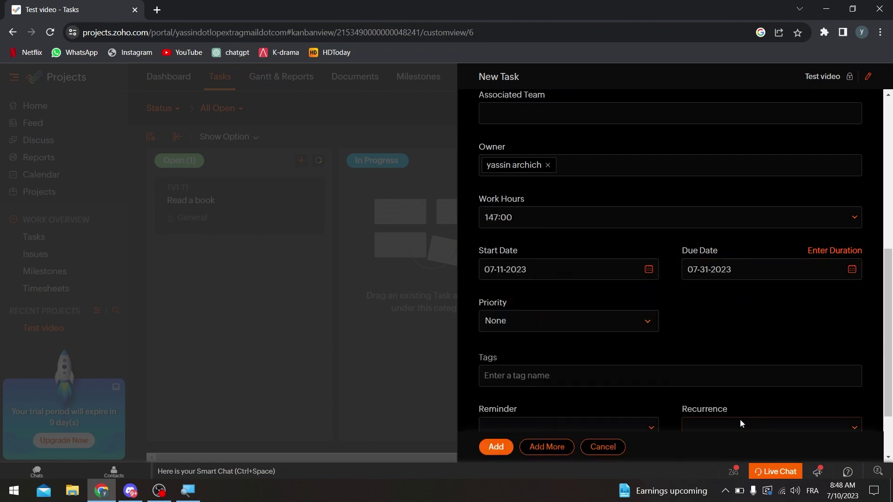
Step: Set High priority and a daily 12:00 am reminder, then save the task
click(631, 329)
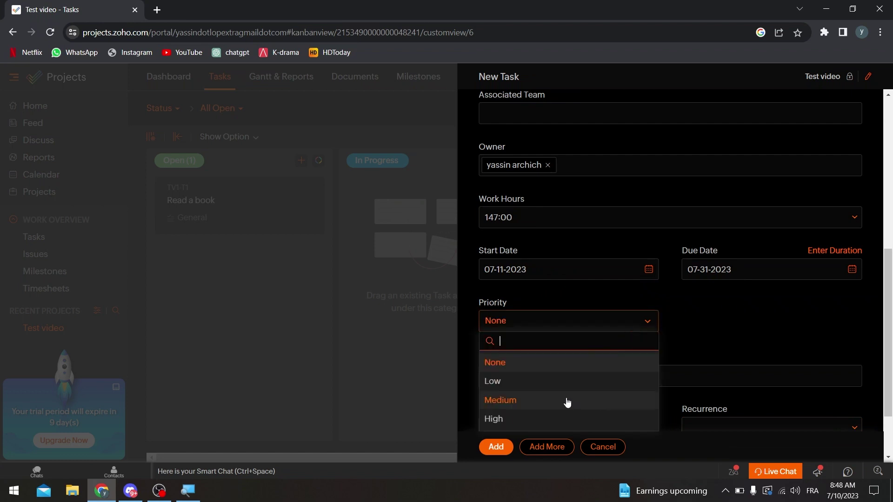
click(561, 417)
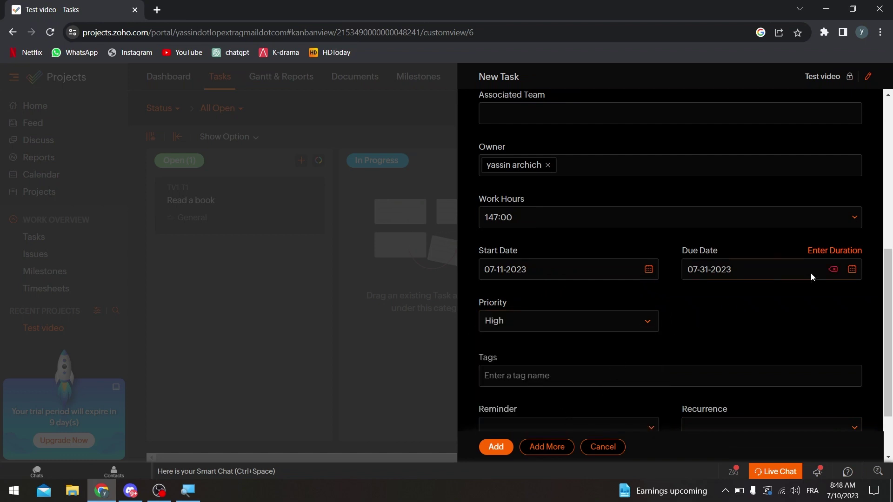
drag(890, 264, 892, 302)
click(656, 345)
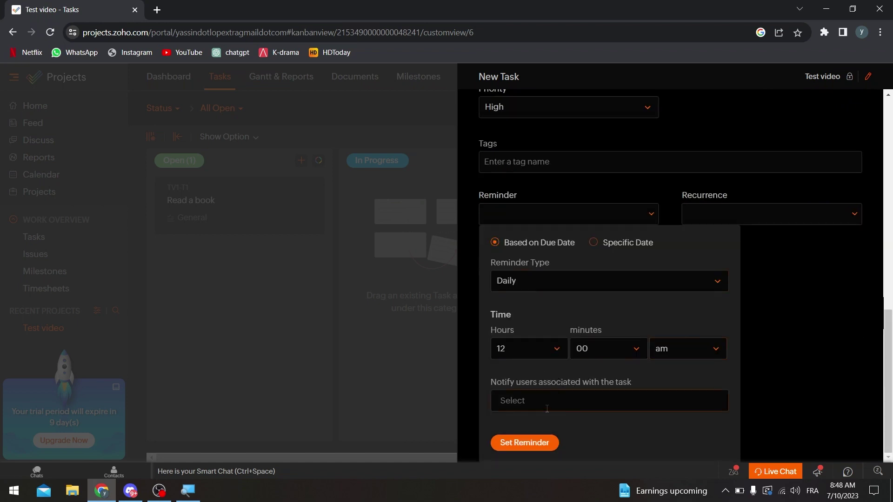
click(537, 441)
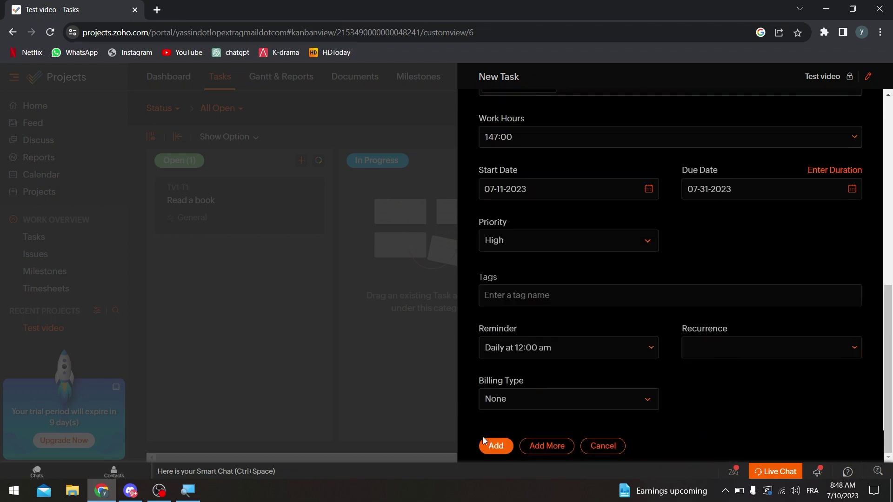
click(492, 447)
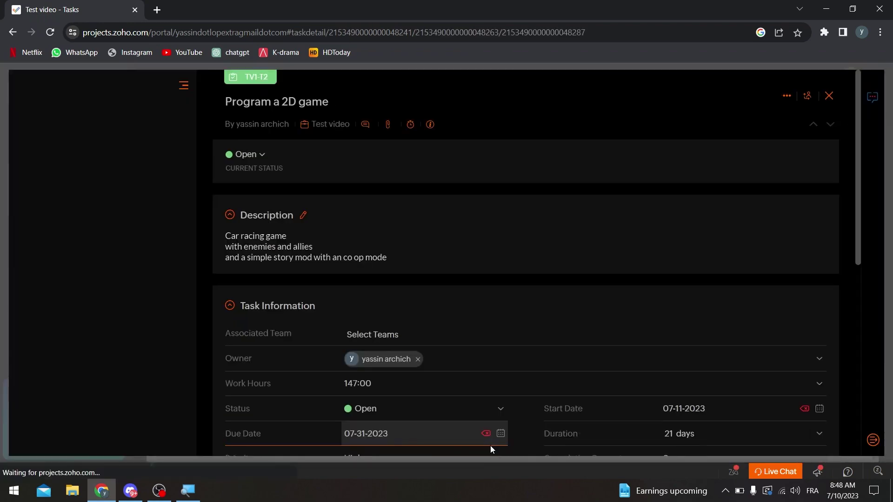
Step: Close the task details and attempt to move the Program a 2D game card, checking the board's card display options
click(829, 97)
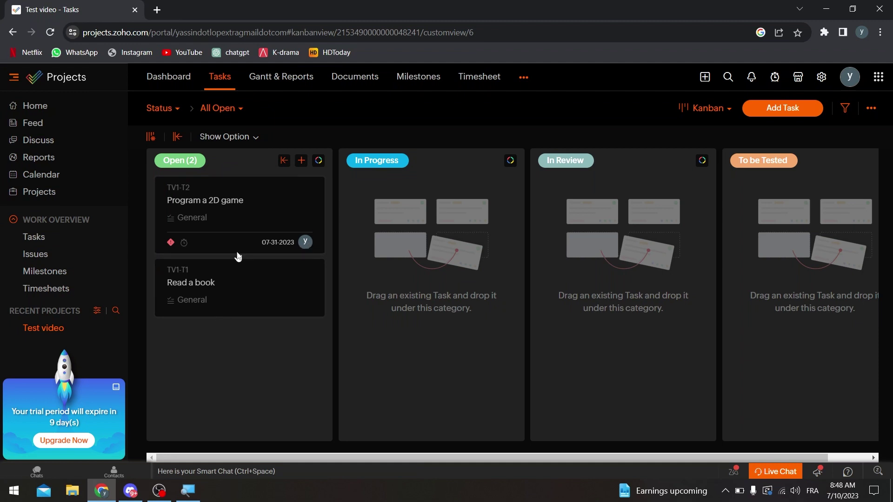
mouse_move(231, 212)
mouse_down()
mouse_move(367, 227)
mouse_move(231, 200)
mouse_up()
click(250, 138)
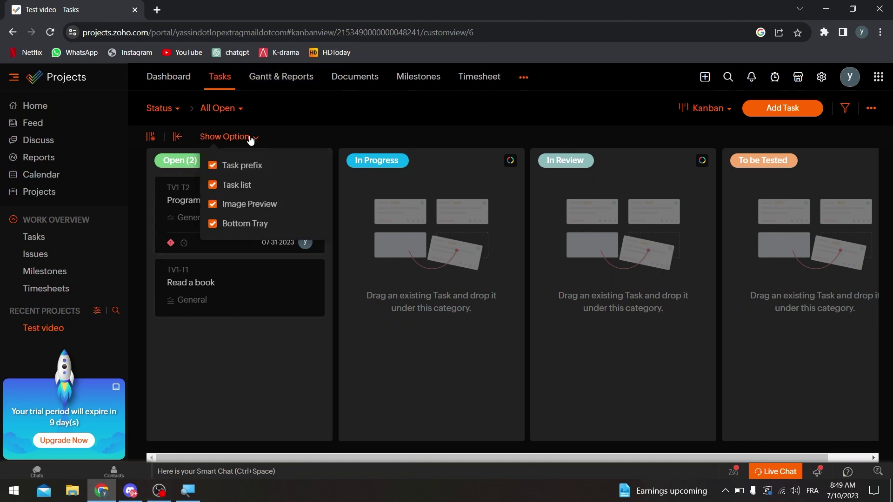
click(270, 369)
Step: Move the Program a 2D game card from Open into In Progress and reopen its details
drag(281, 221, 472, 222)
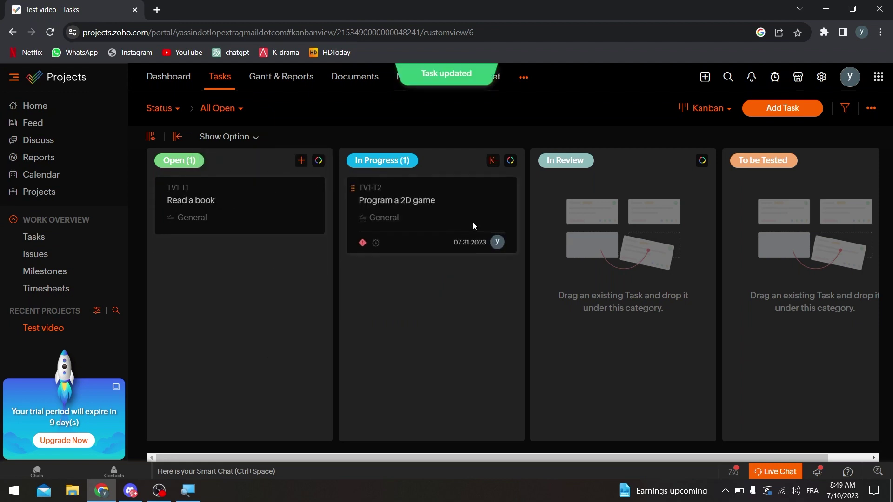
right_click(472, 223)
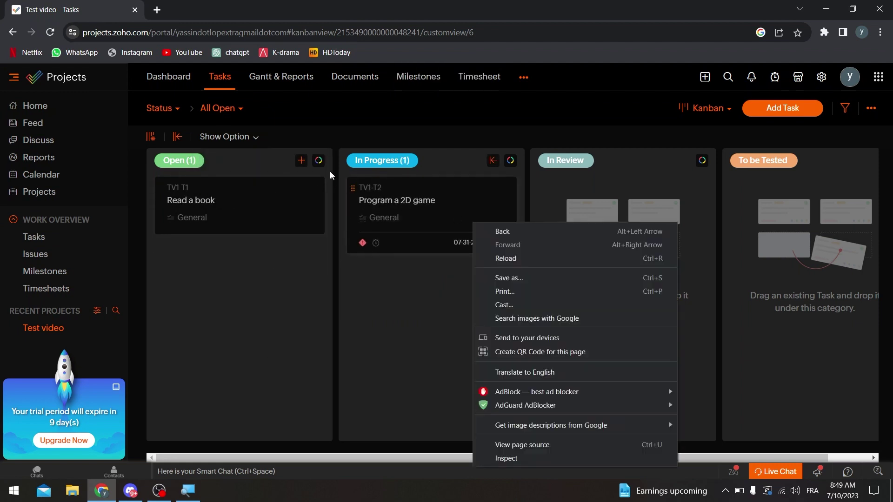
click(351, 189)
Step: Review the Program a 2D game task details and start its time tracker
click(350, 188)
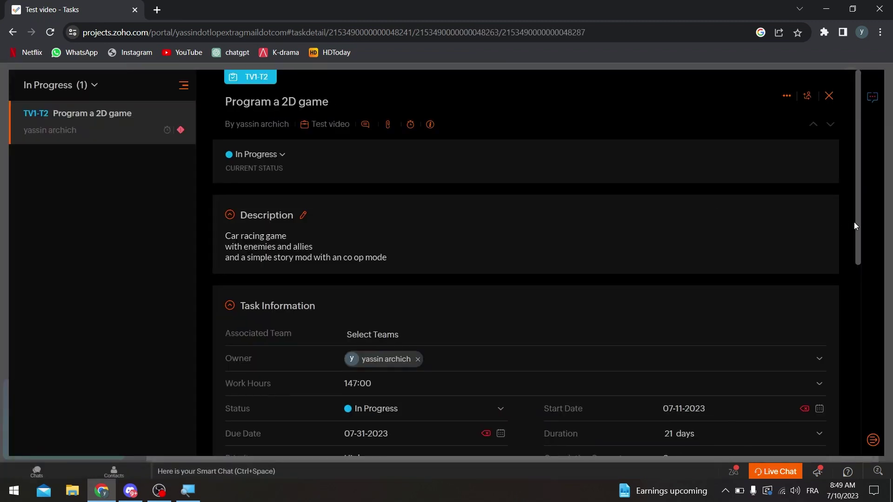
drag(858, 213, 865, 373)
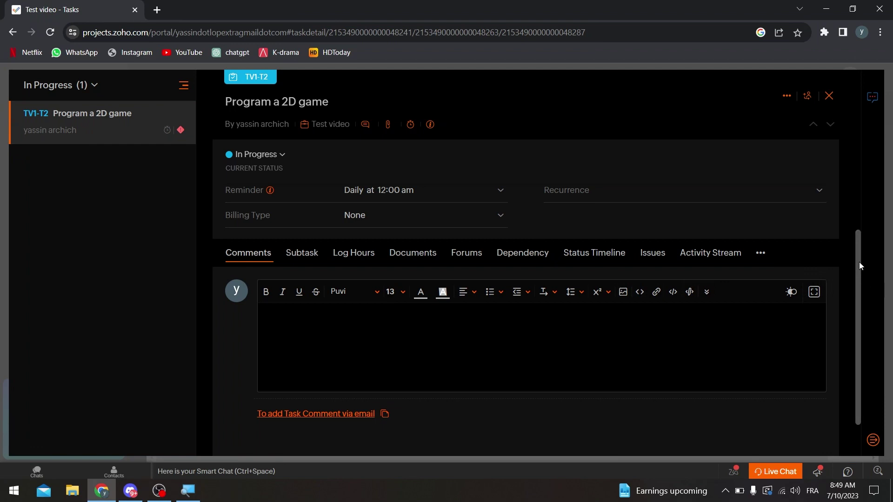
drag(860, 259, 858, 164)
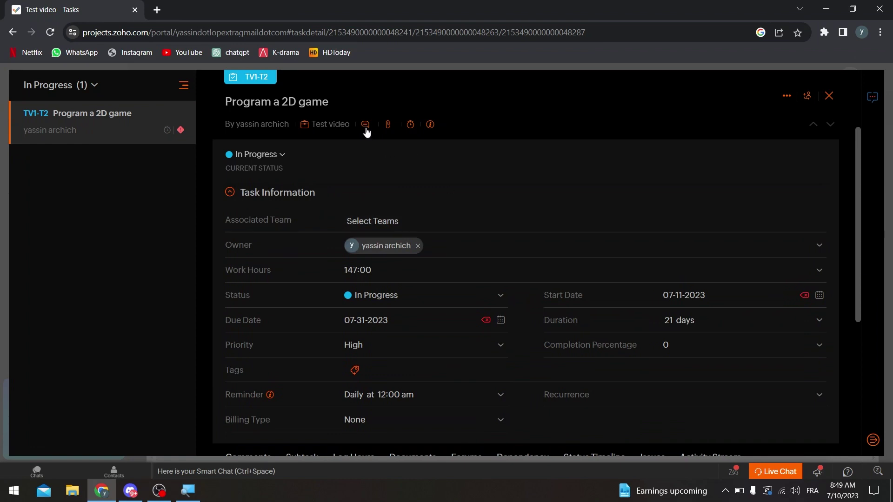
click(410, 126)
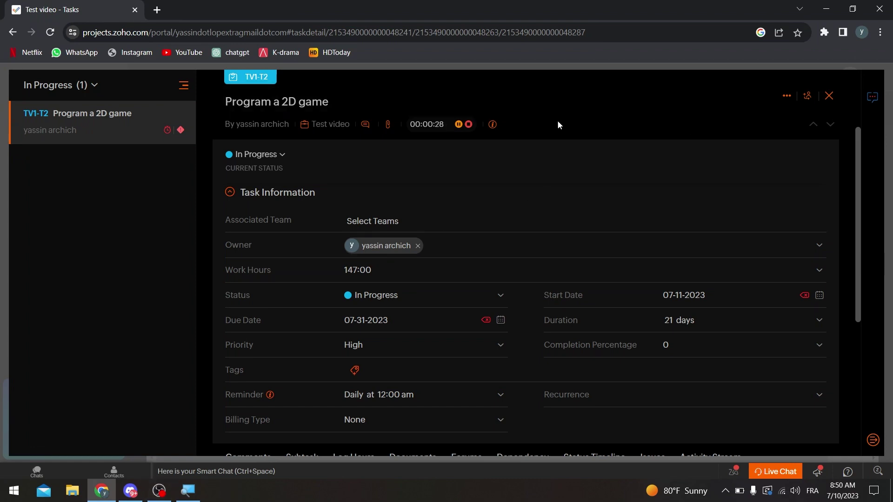
click(828, 97)
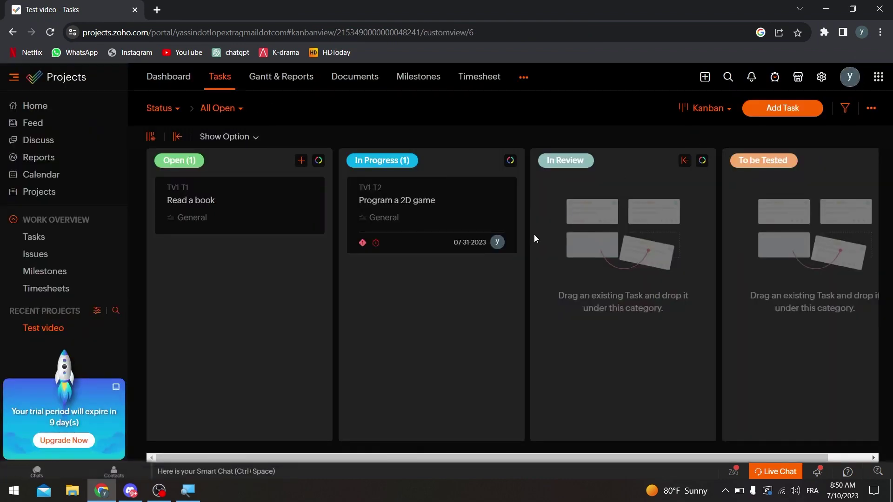
mouse_move(378, 247)
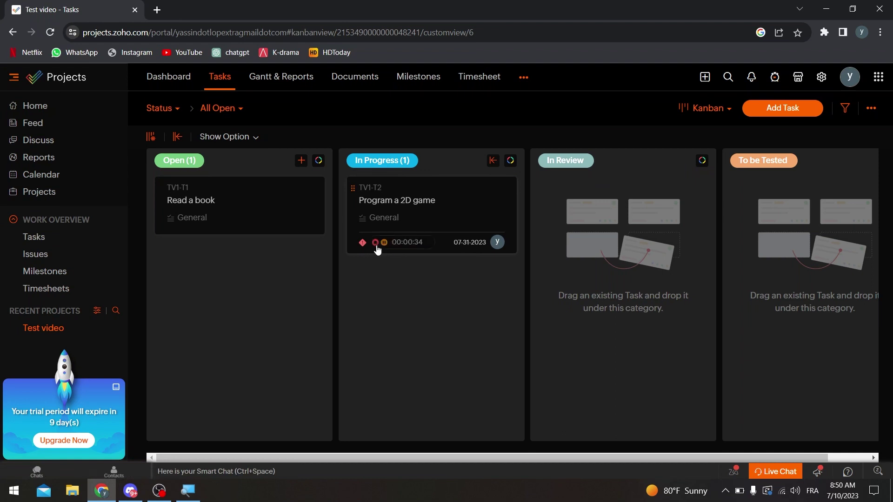